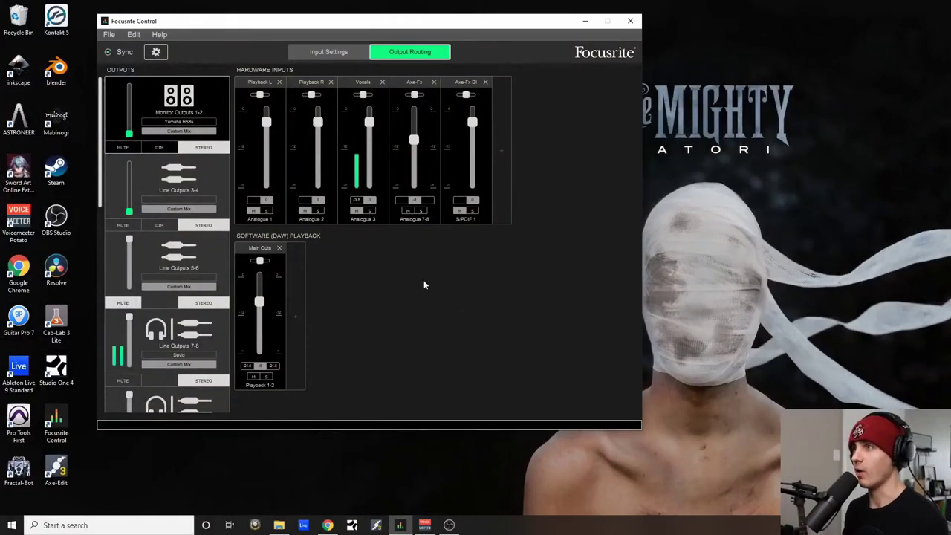
Step: Show the device settings panel, then hide it again
left_click(158, 52)
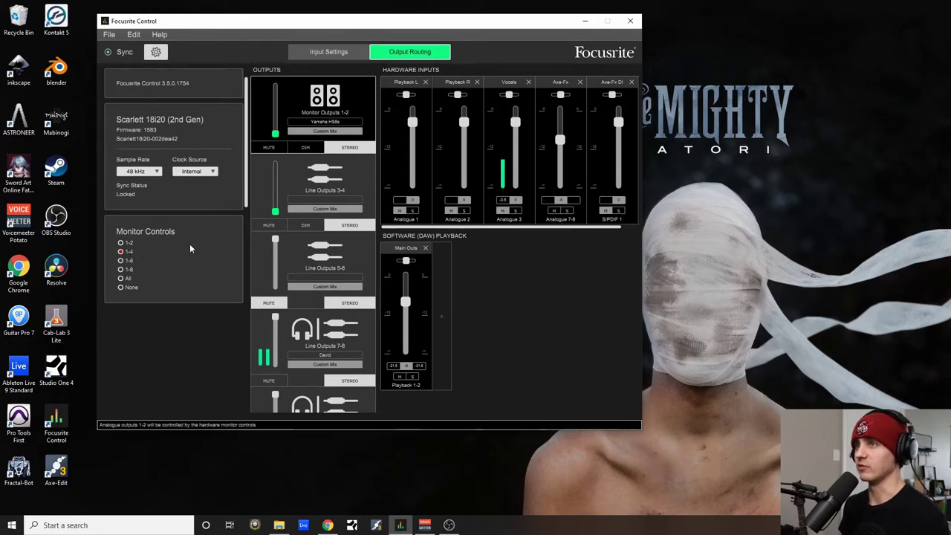
left_click(157, 53)
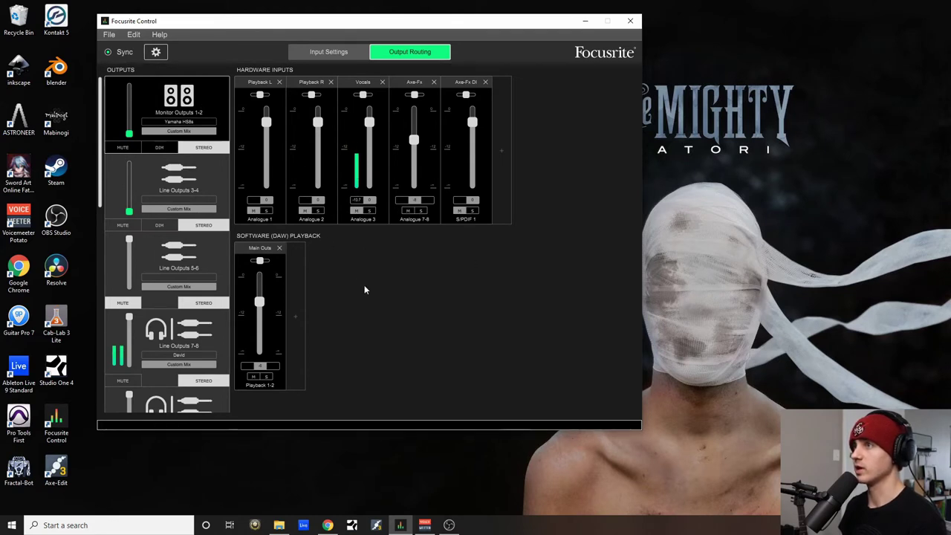
Step: Compare the mixes for Line Outputs 5-6, 9-10, Monitor Outputs 1-2 and Line Outputs 3-4
left_click(216, 291)
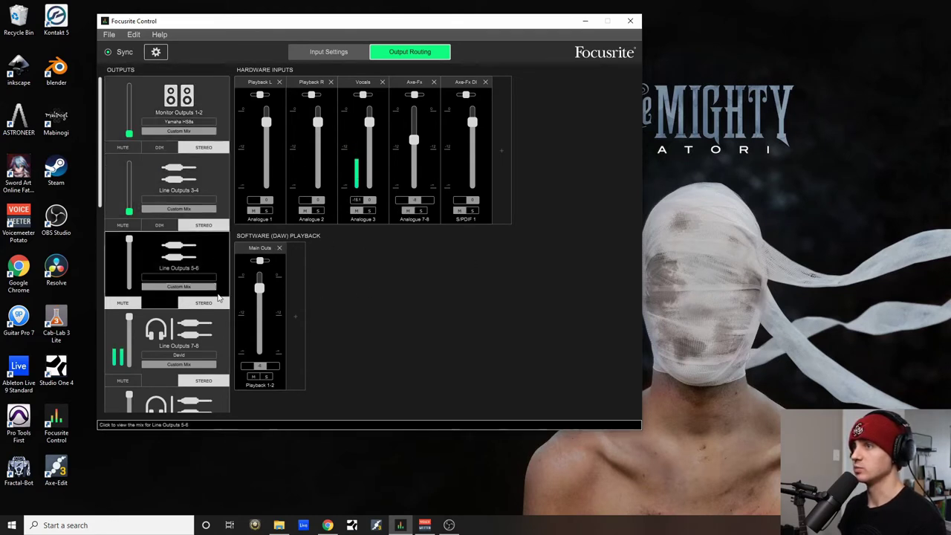
left_click(213, 337)
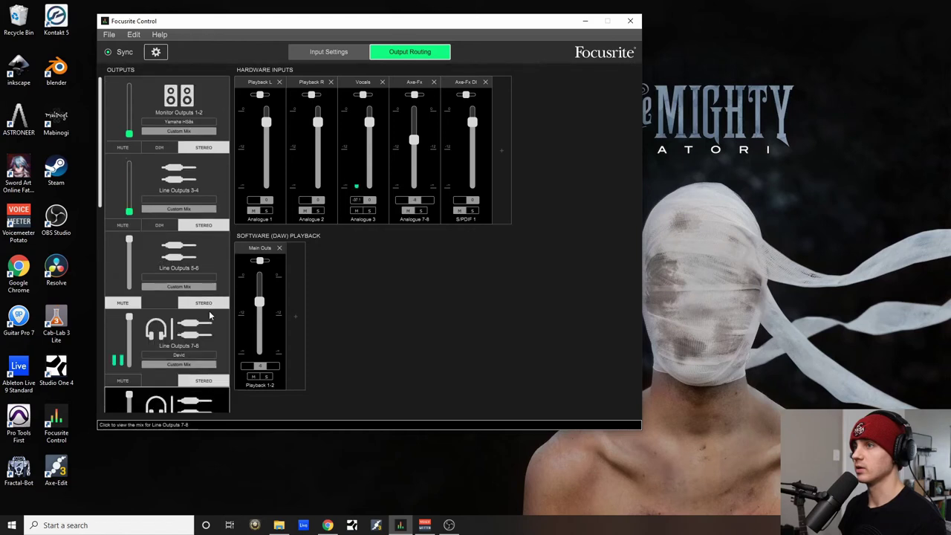
left_click(208, 261)
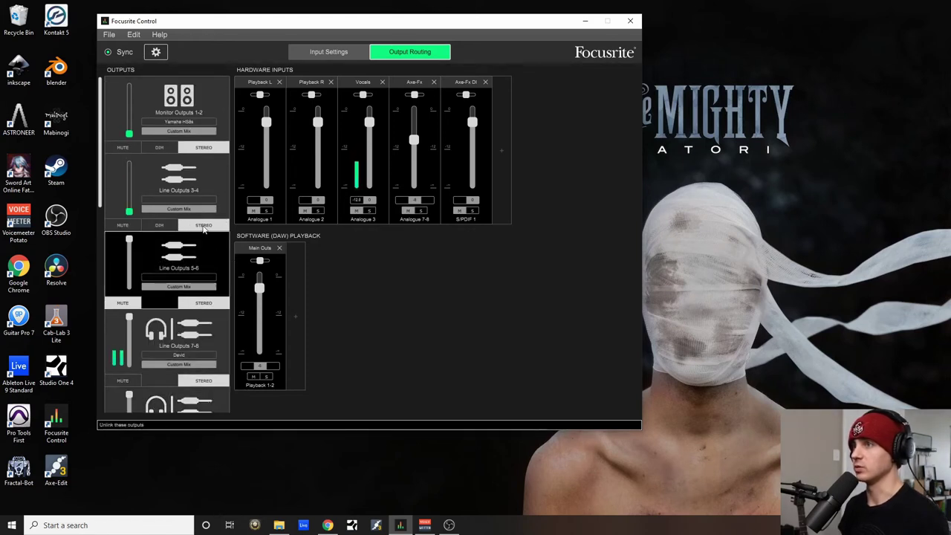
left_click(220, 92)
left_click(212, 204)
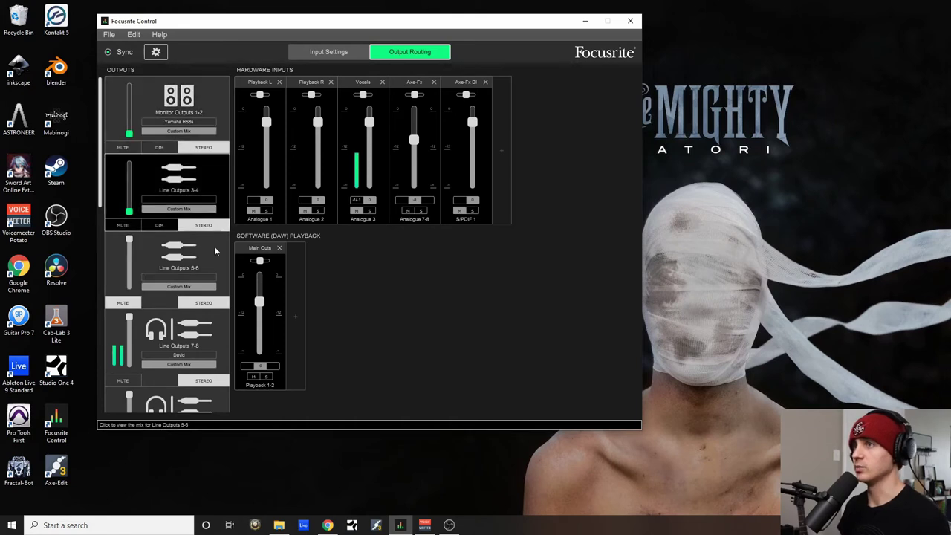
Step: Switch between the Line Outputs 7-8 and 9-10 headphone mixes, ending on Line Outputs 9-10
scroll(217, 341, "down", 1)
left_click(213, 348)
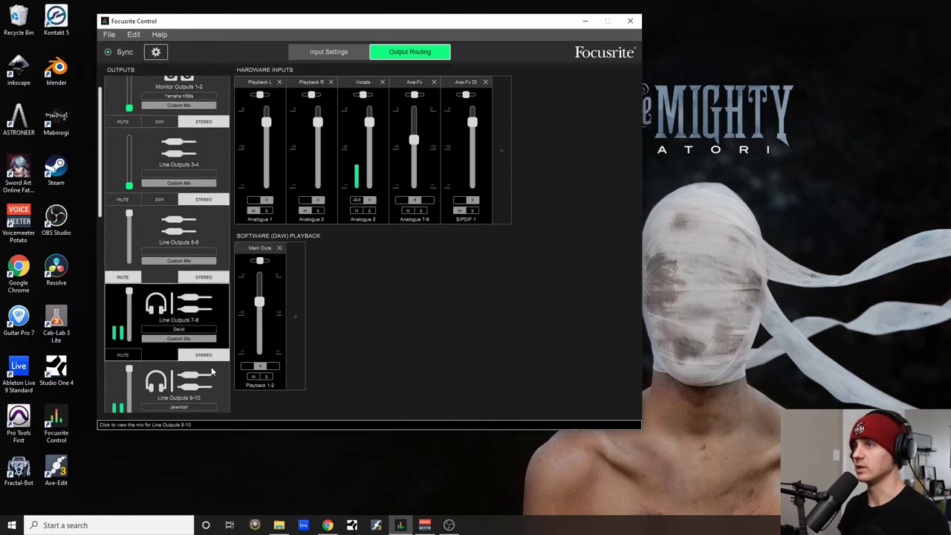
left_click(211, 384)
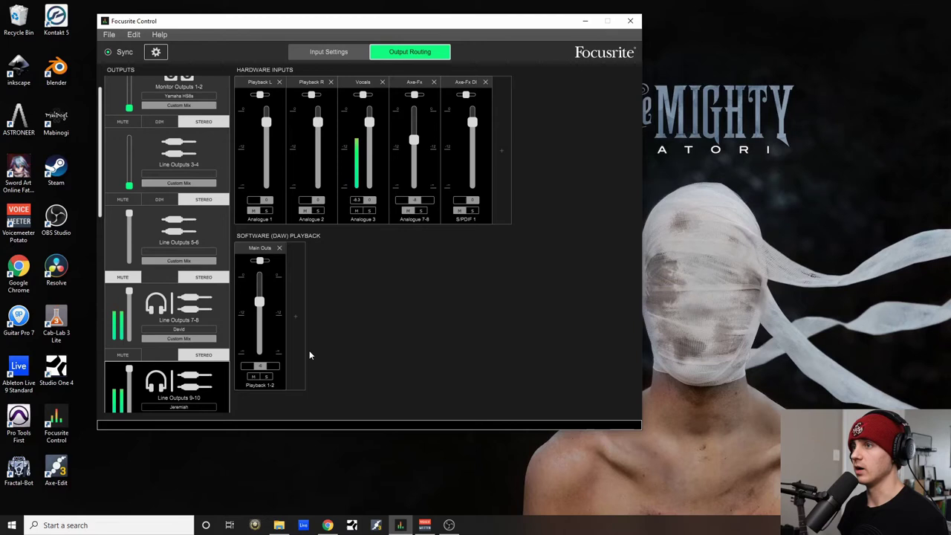
left_click(211, 306)
scroll(216, 307, "down", 3)
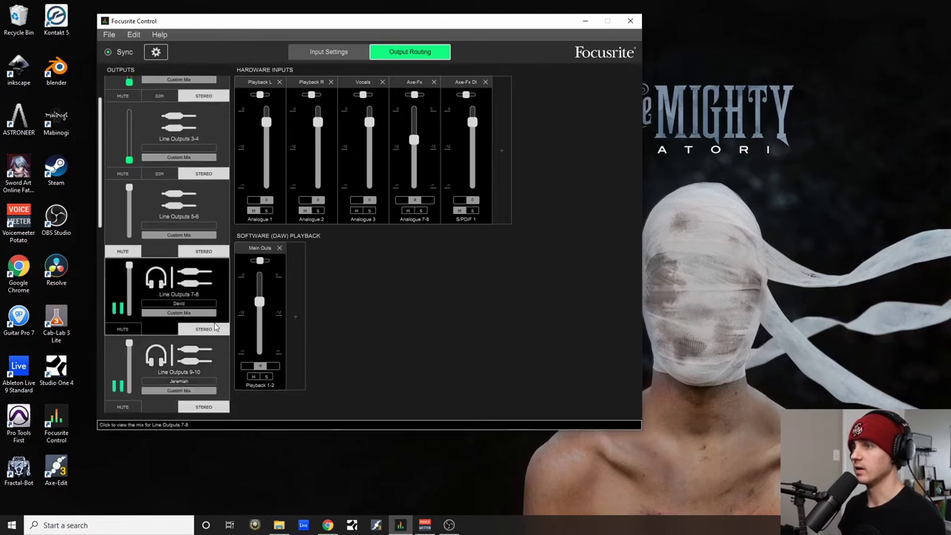
left_click(218, 311)
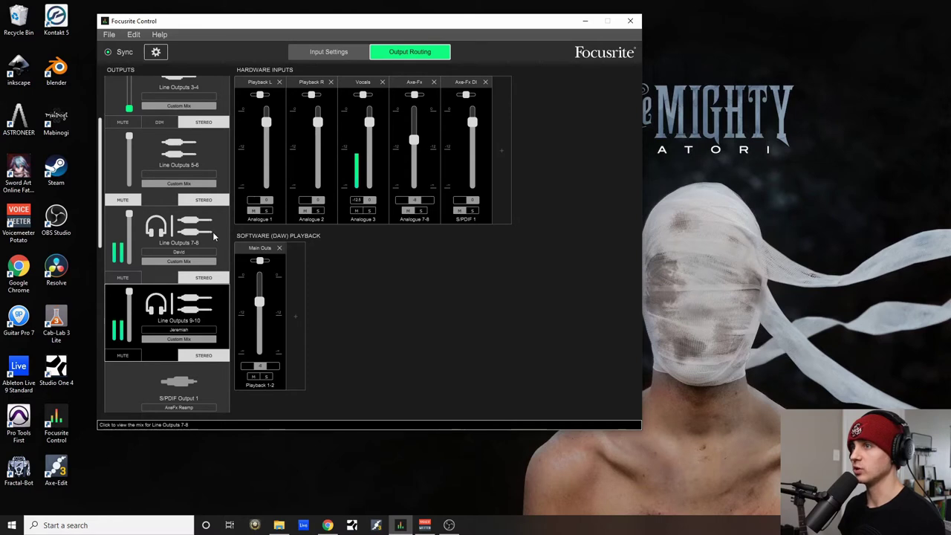
left_click(214, 236)
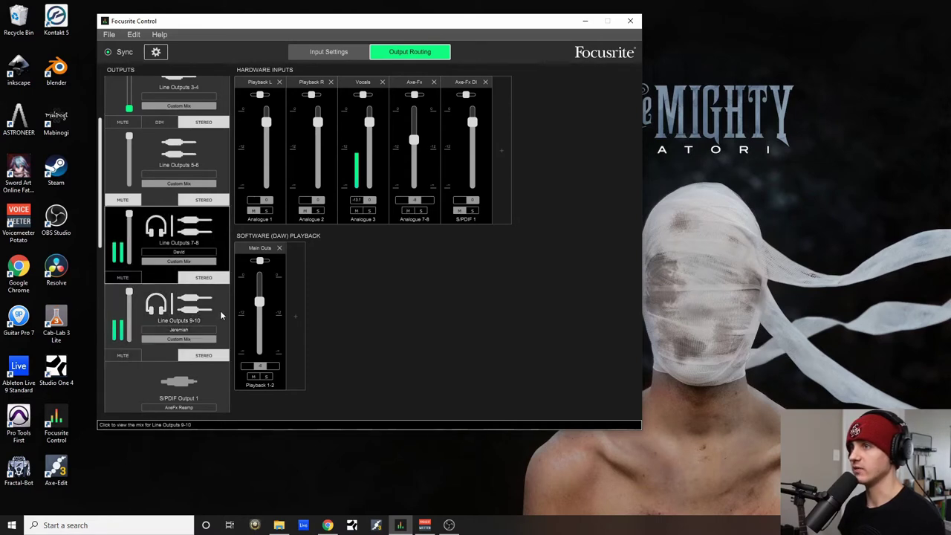
left_click(217, 318)
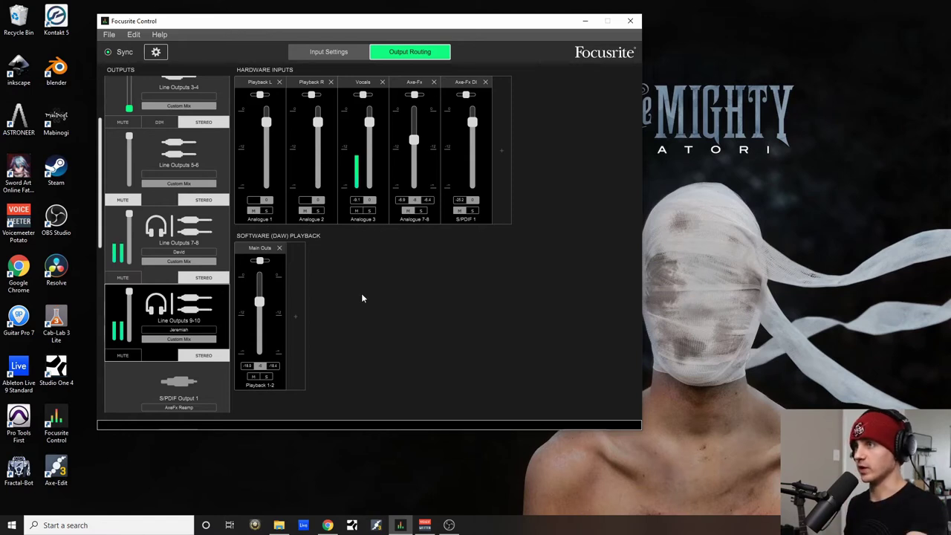
Step: Remove Playback R from the Line Outputs 9-10 mix, then switch to the YouTube video in Chrome
left_click(280, 81)
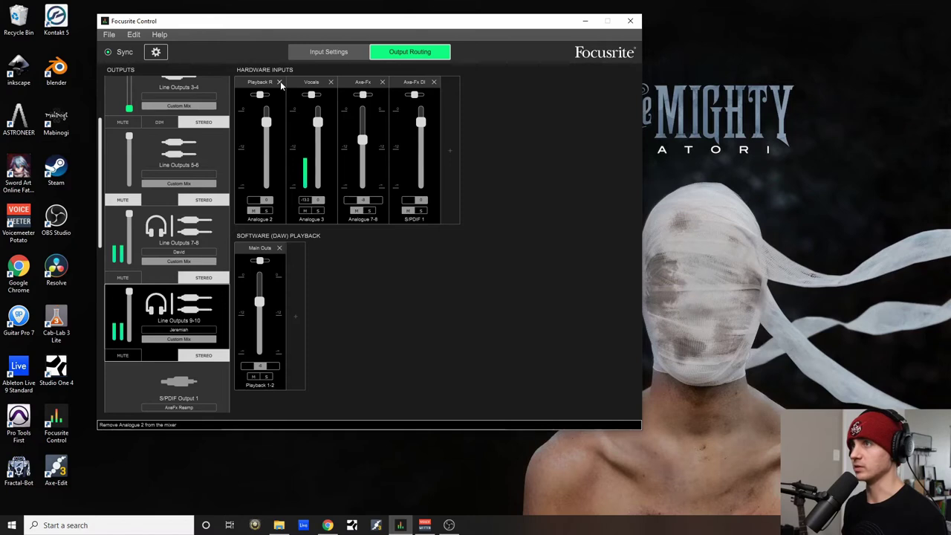
left_click(280, 81)
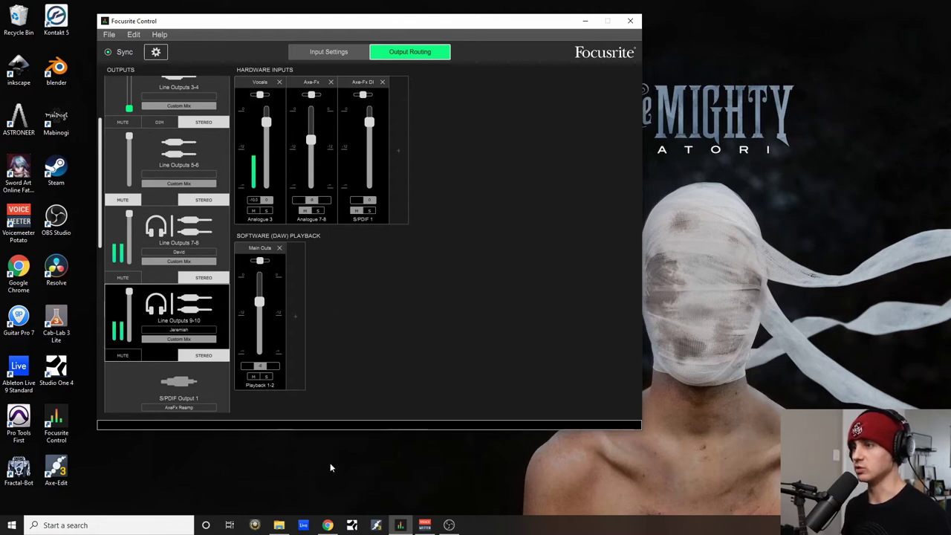
left_click(328, 525)
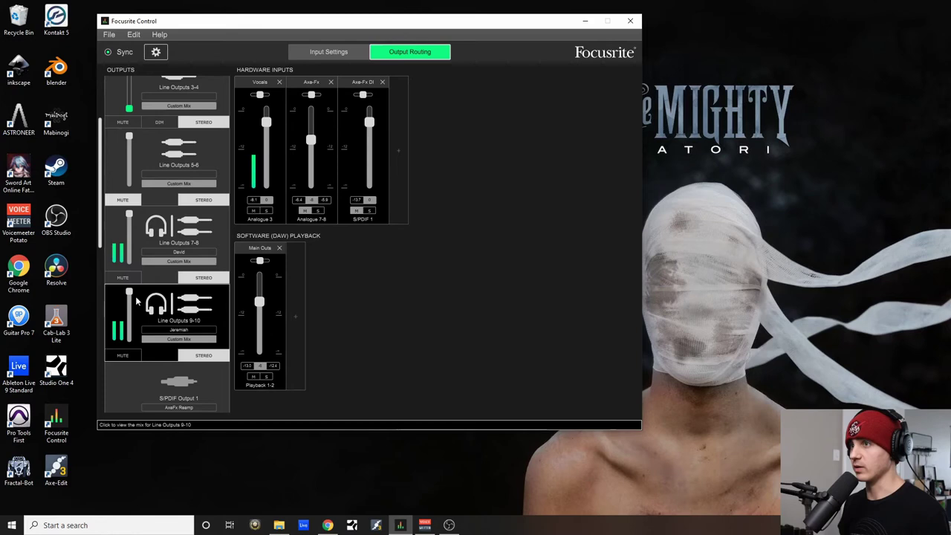
scroll(143, 103, "up", 2)
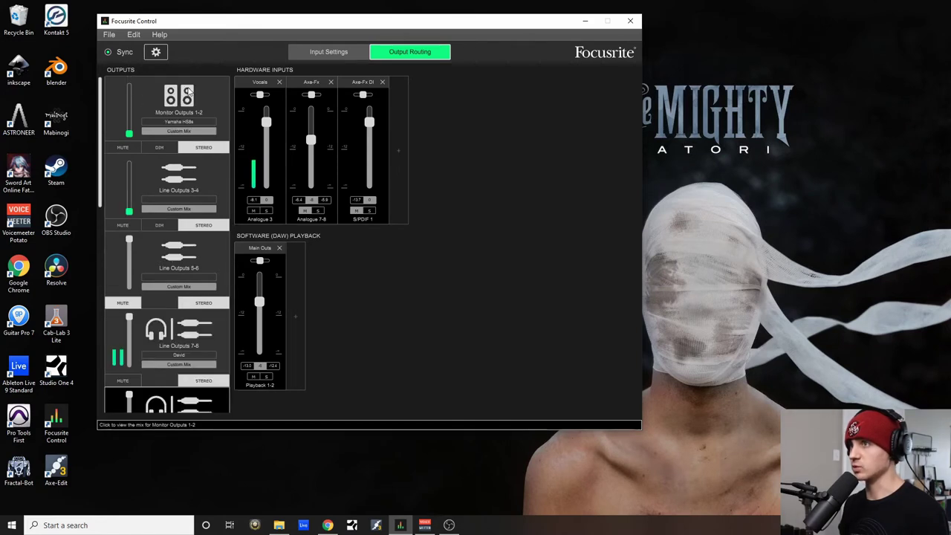
scroll(137, 134, "down", 2)
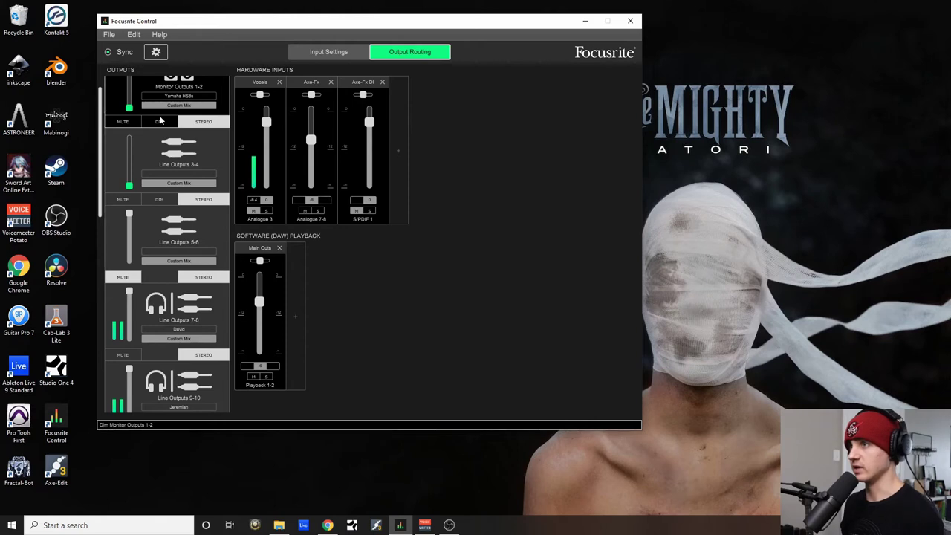
scroll(208, 131, "up", 2)
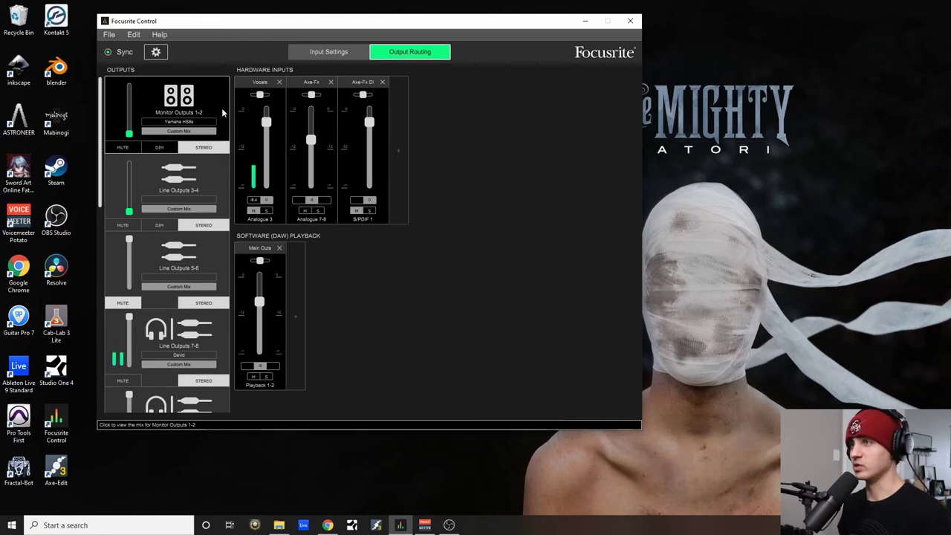
Step: Go via Line Outputs 7-8 to the Line Outputs 9-10 headphone mix with Vocals, Axe-Fx and Axe-Fx DI
scroll(223, 130, "down", 4)
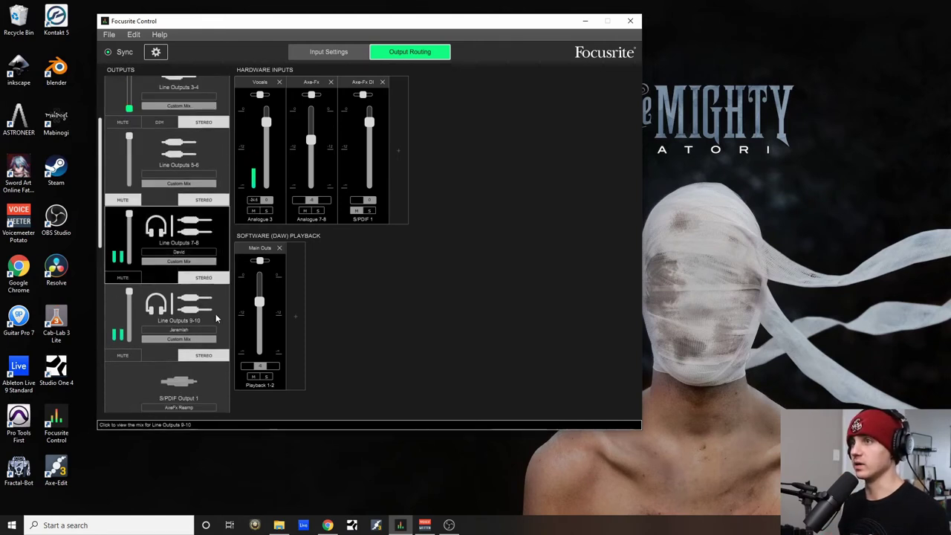
left_click(214, 239)
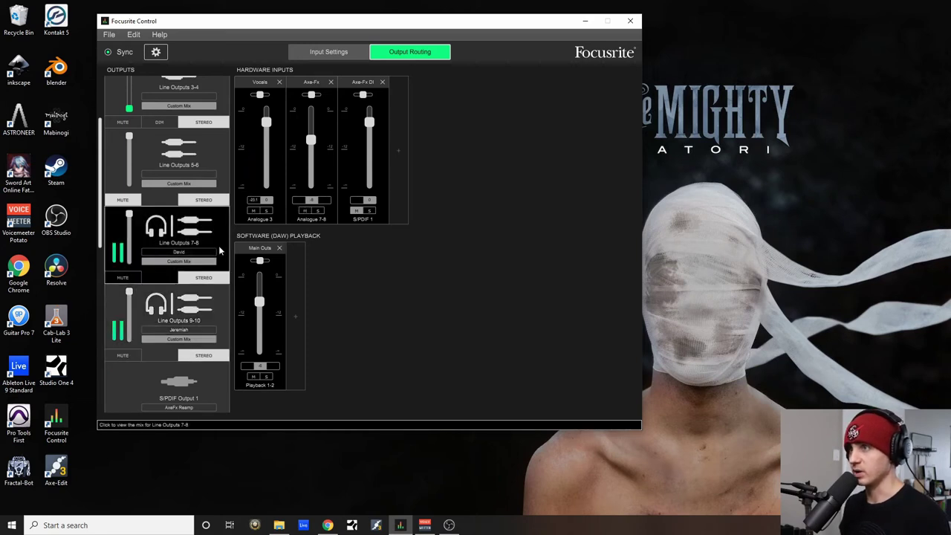
left_click(211, 308)
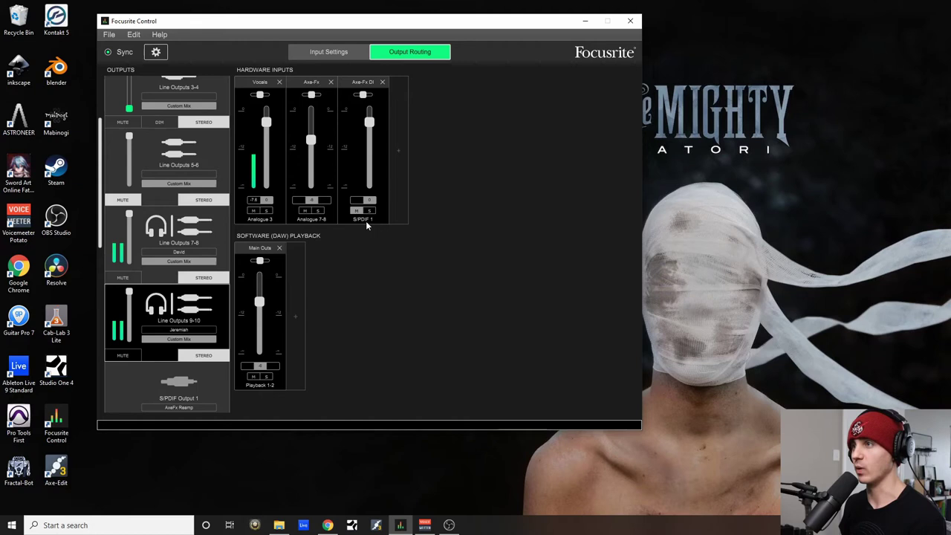
left_click(396, 168)
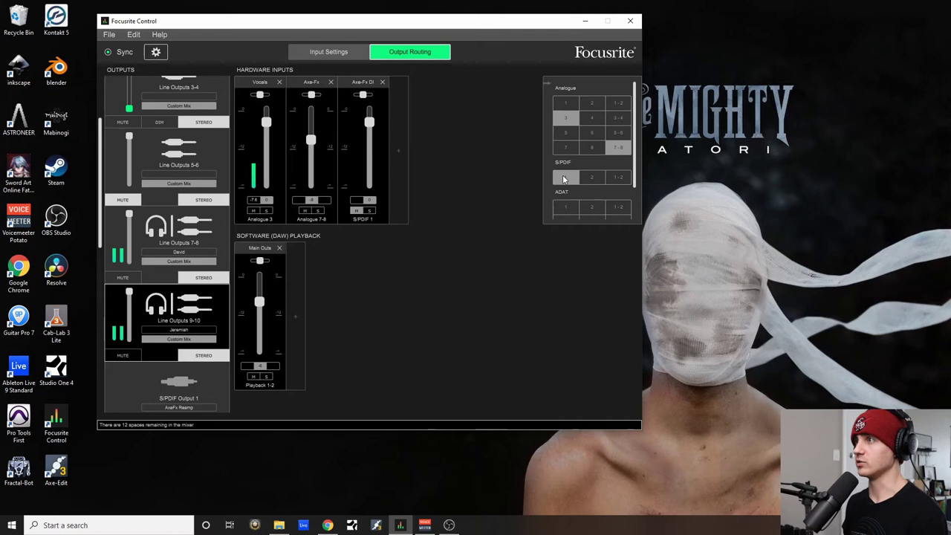
left_click(564, 178)
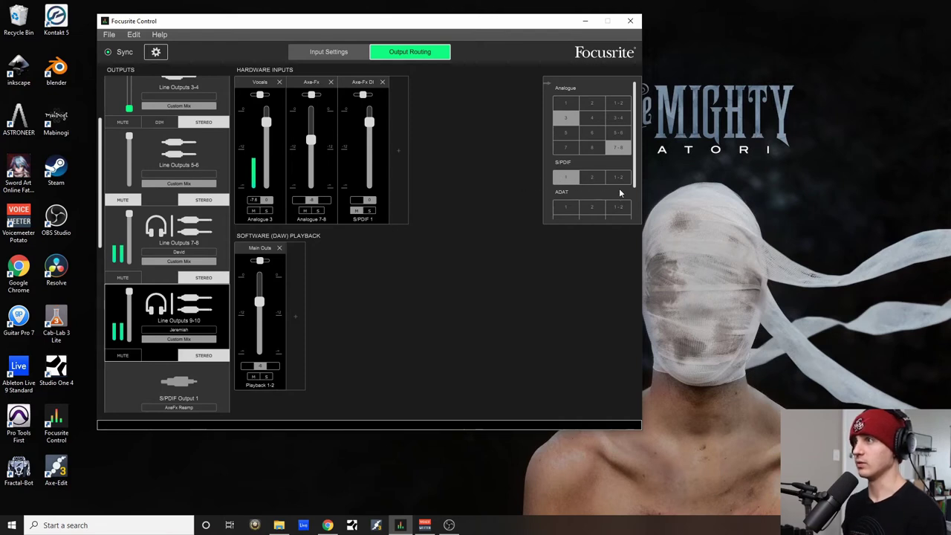
left_click(545, 84)
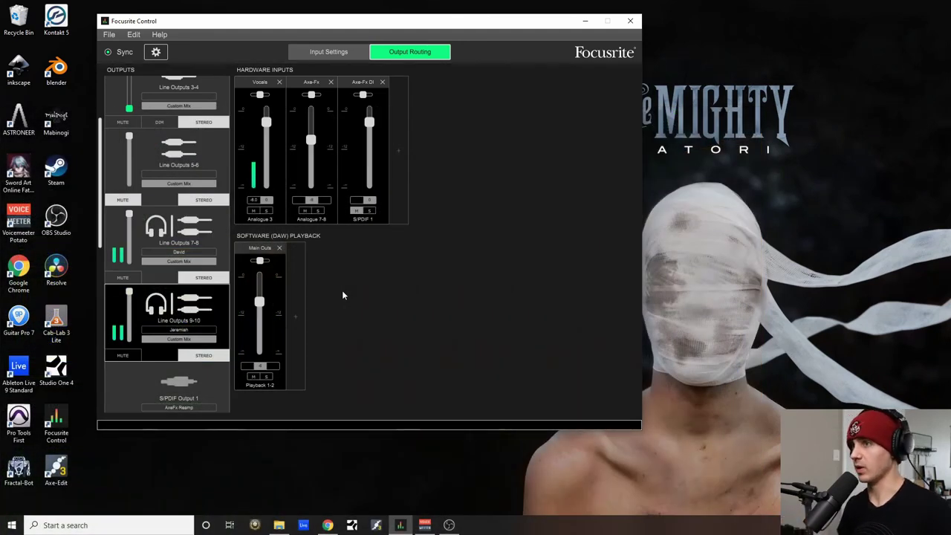
scroll(226, 371, "down", 3)
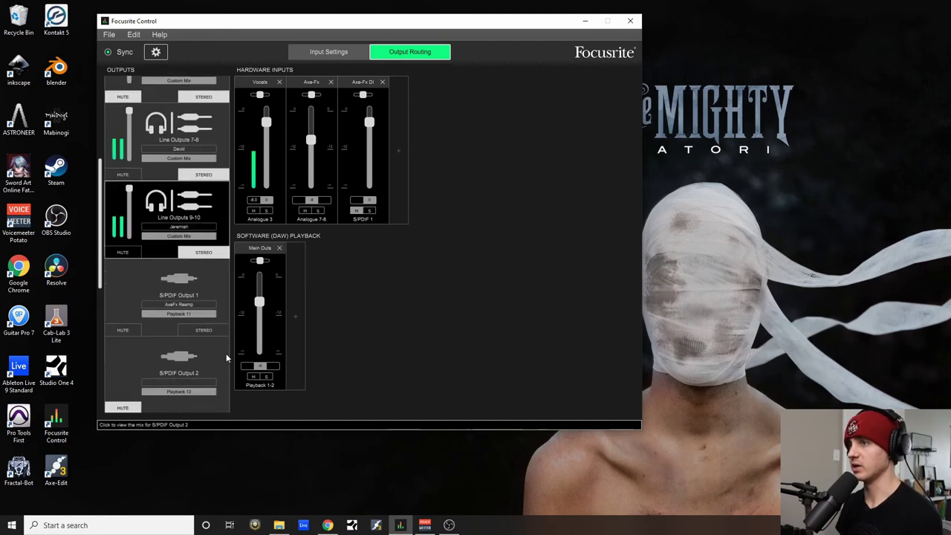
left_click(209, 291)
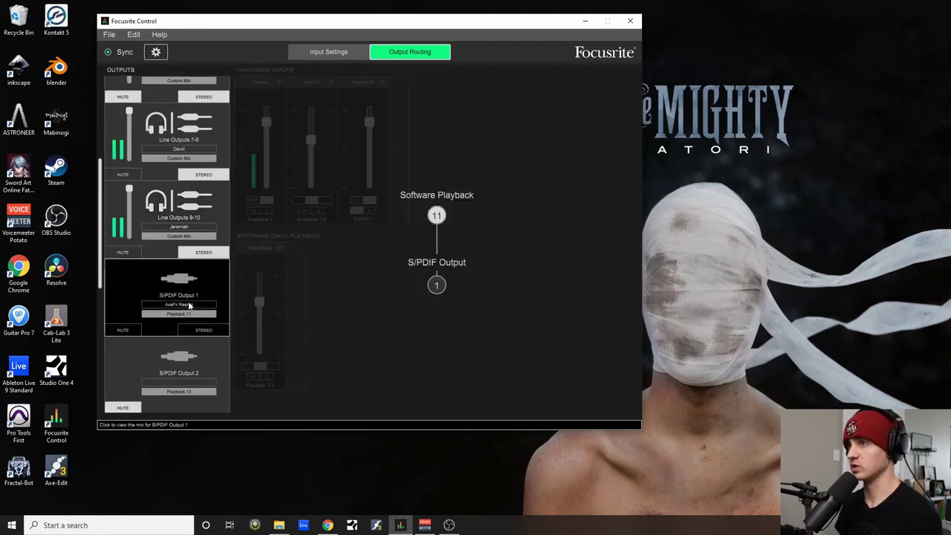
left_click(182, 232)
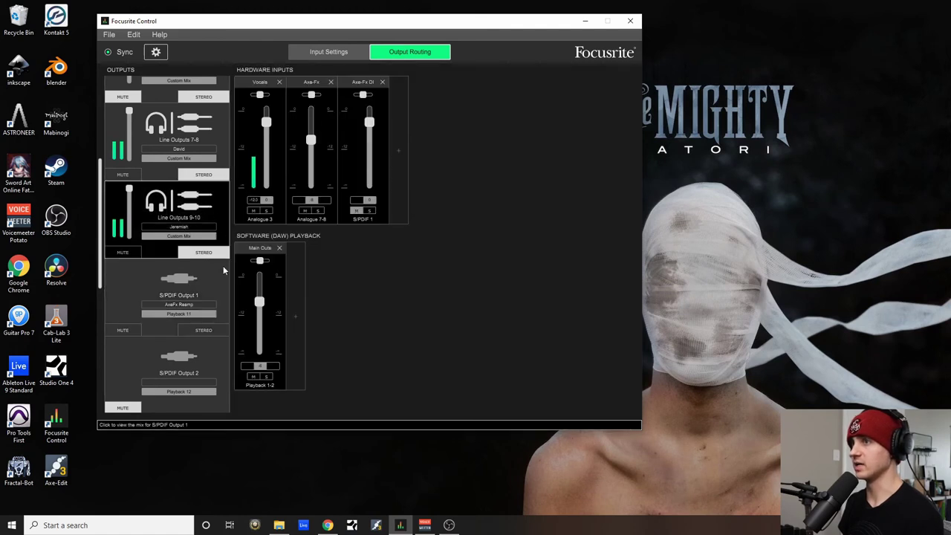
left_click(206, 292)
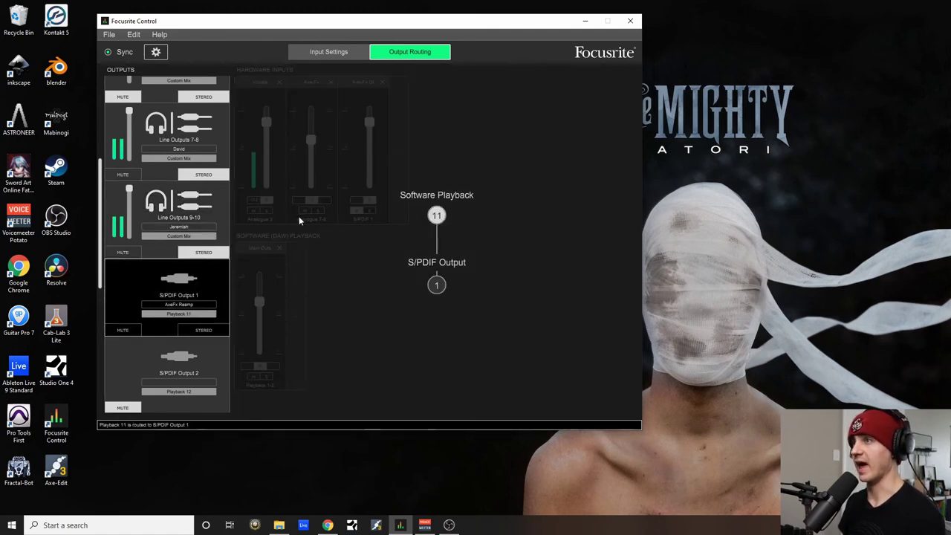
scroll(209, 154, "up", 5)
left_click(208, 98)
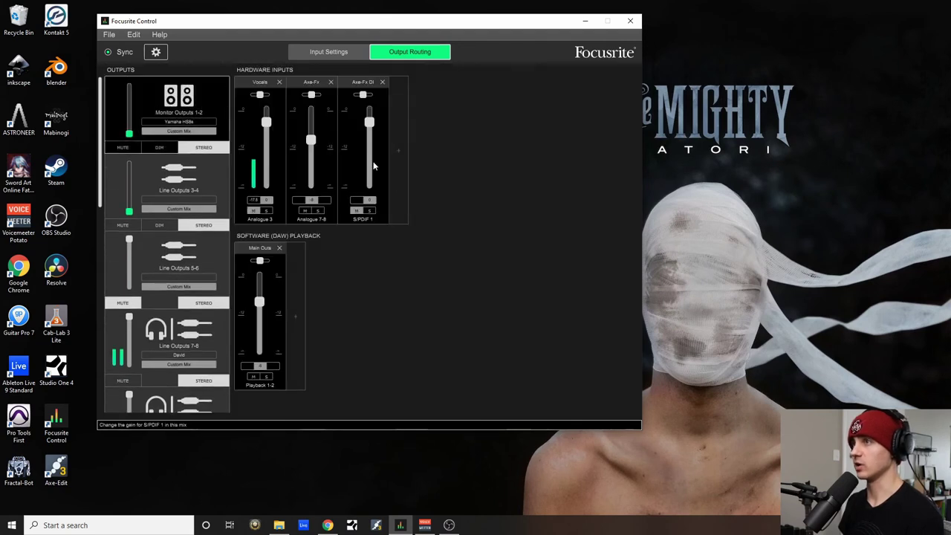
left_click(392, 172)
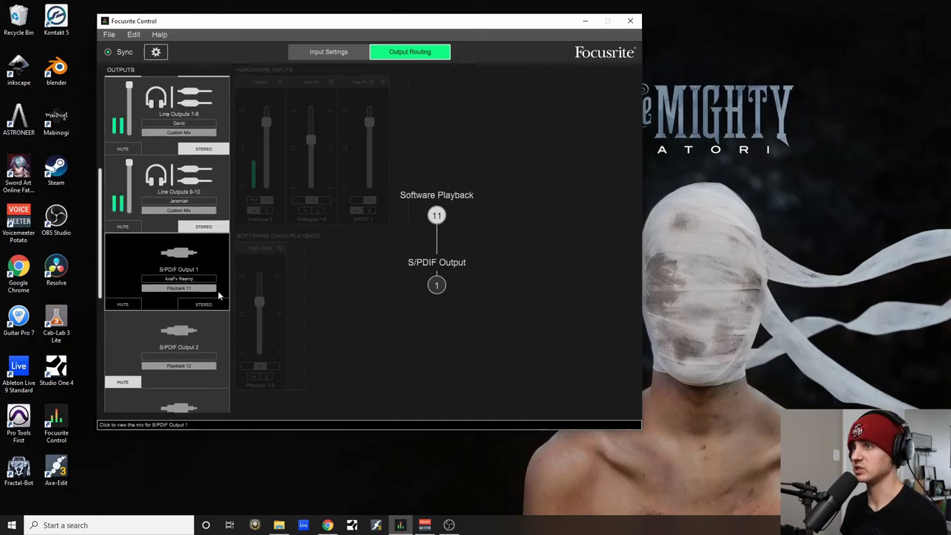
scroll(219, 296, "up", 2)
left_click(223, 318)
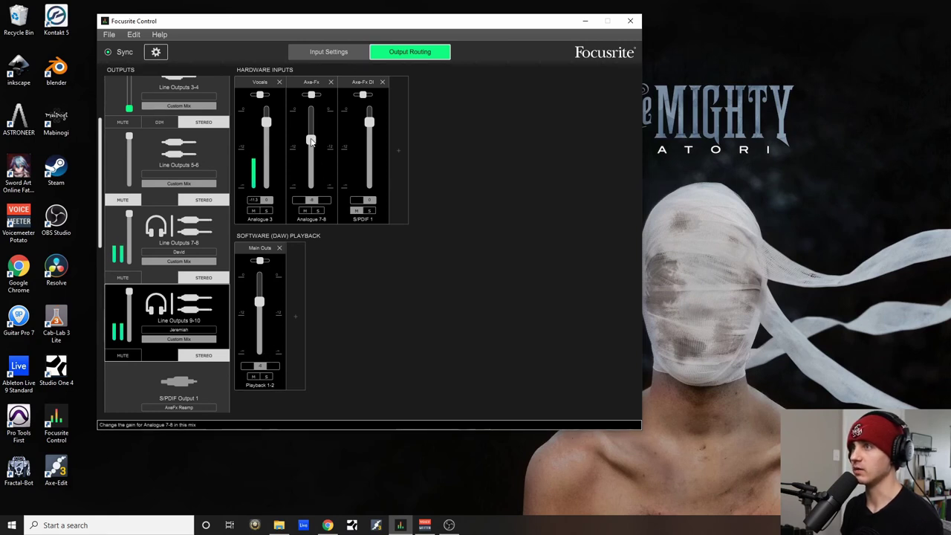
Step: Set the Axe-Fx (Analogue 7-8) fader in the Line Outputs 9-10 mix to -8 dB
left_click_drag(311, 141, 312, 150)
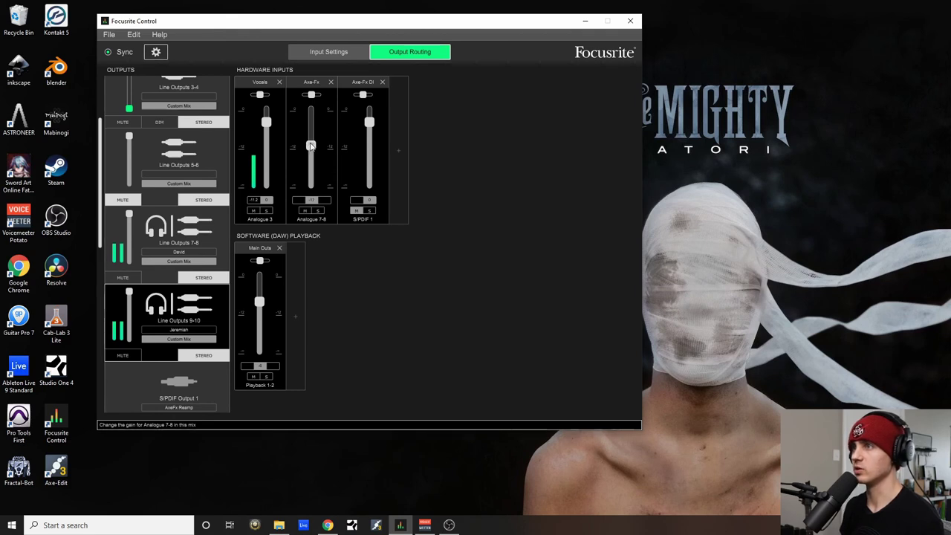
left_click_drag(311, 146, 313, 138)
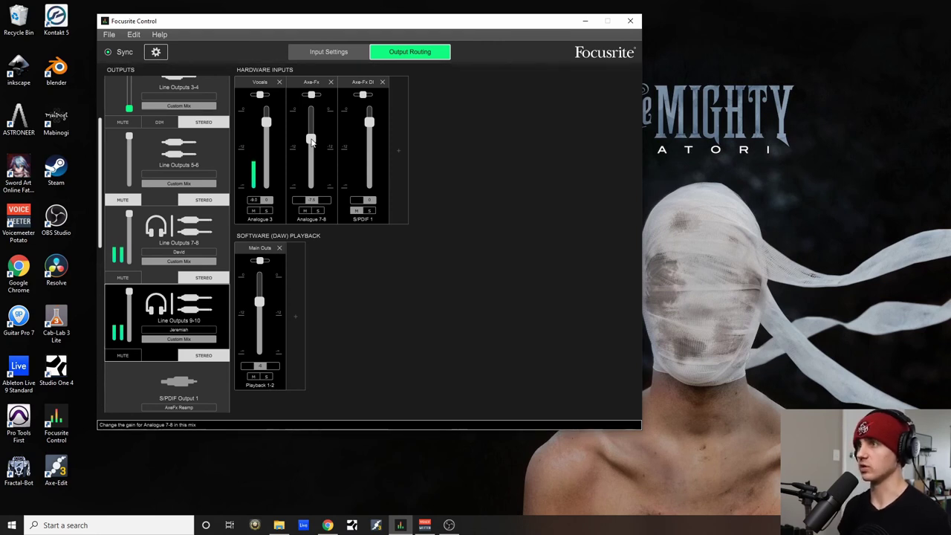
left_click_drag(311, 141, 311, 143)
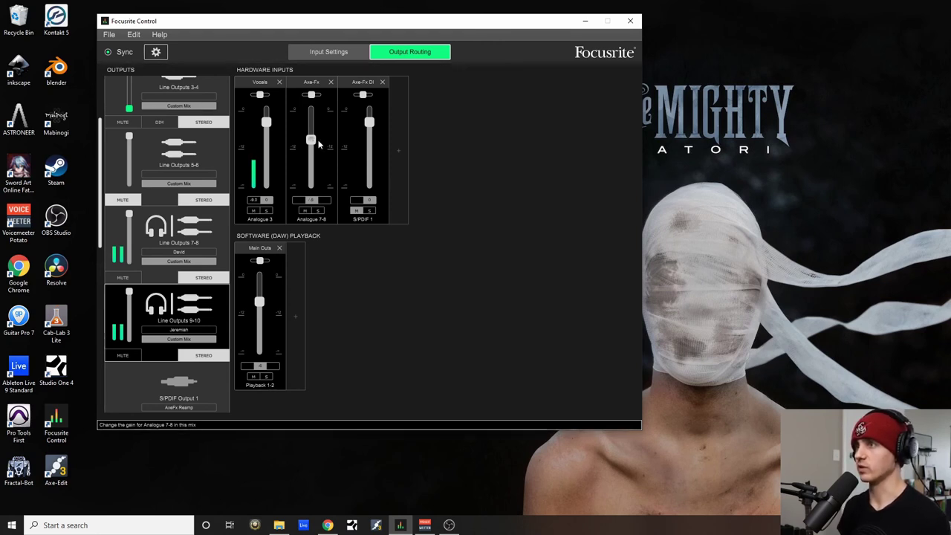